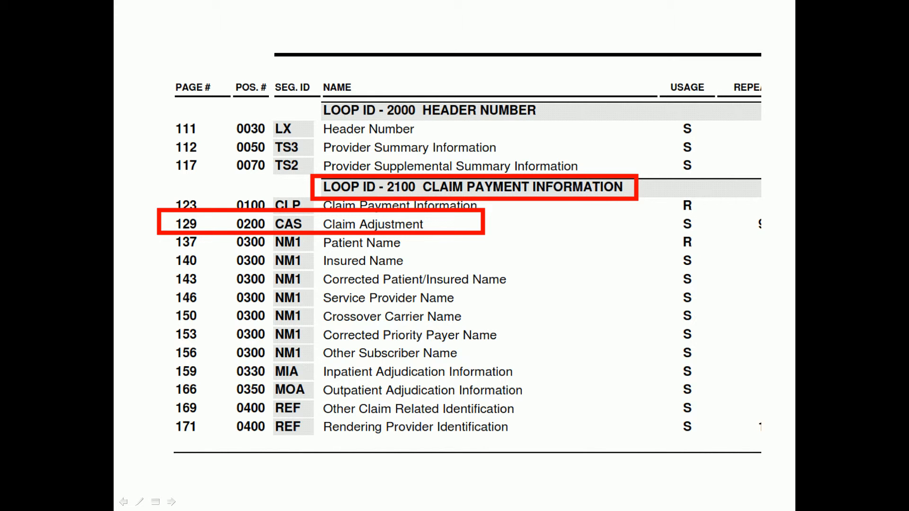
key(Right)
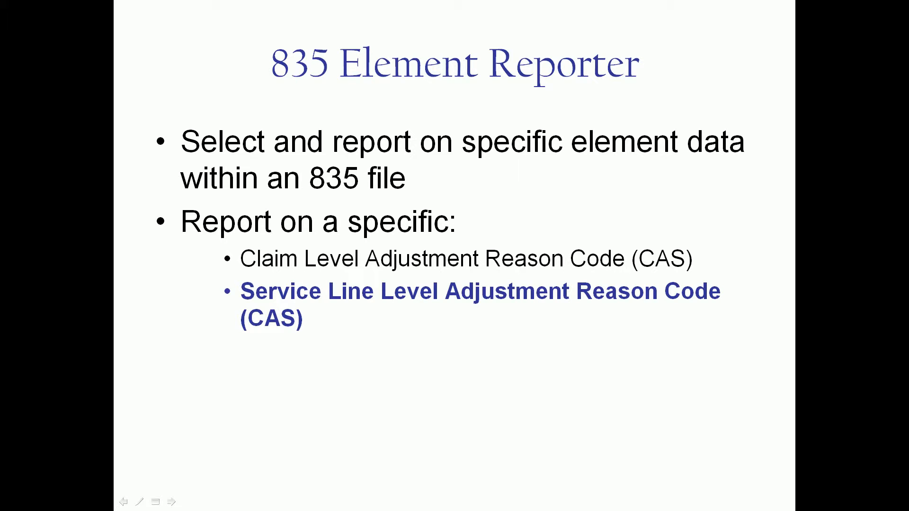
key(Right)
key(Right)
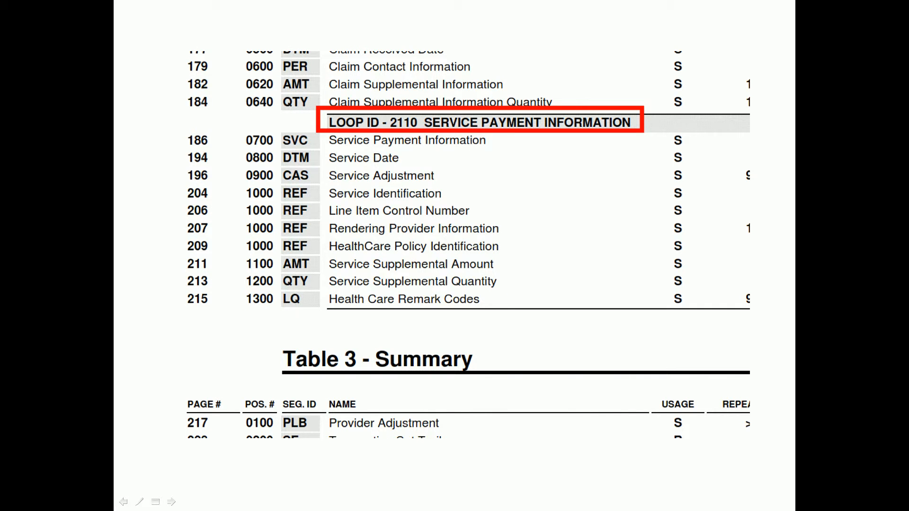
key(Right)
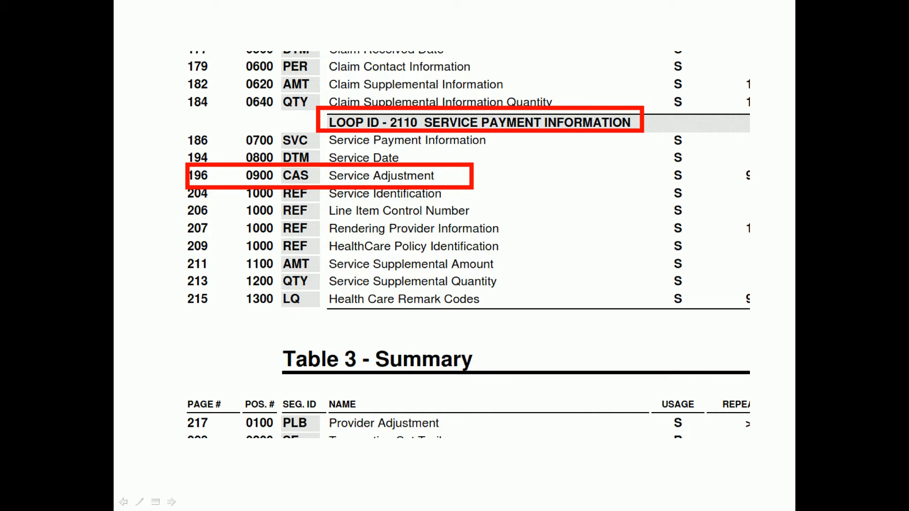
key(Right)
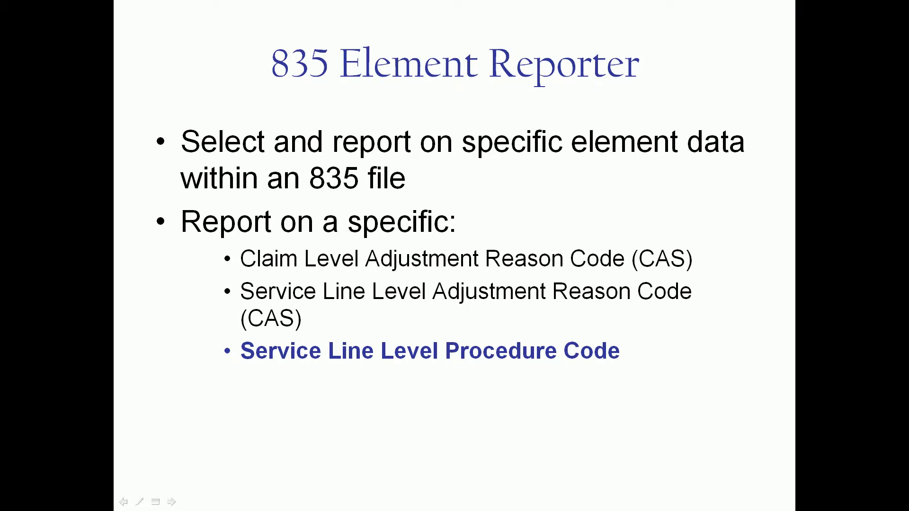
key(Right)
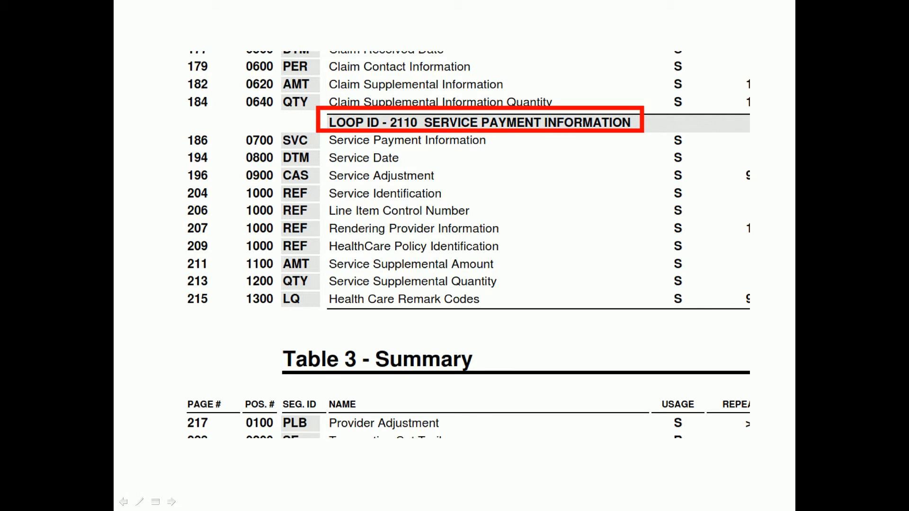
key(Right)
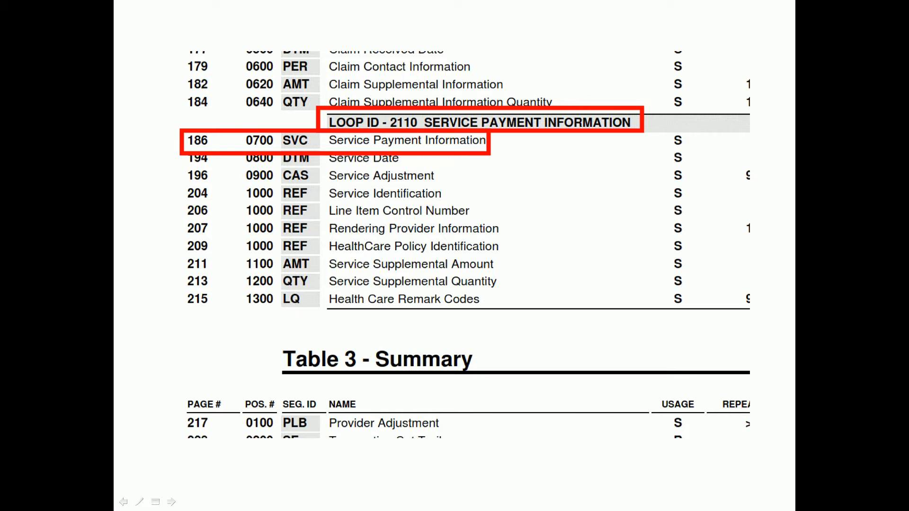
key(Right)
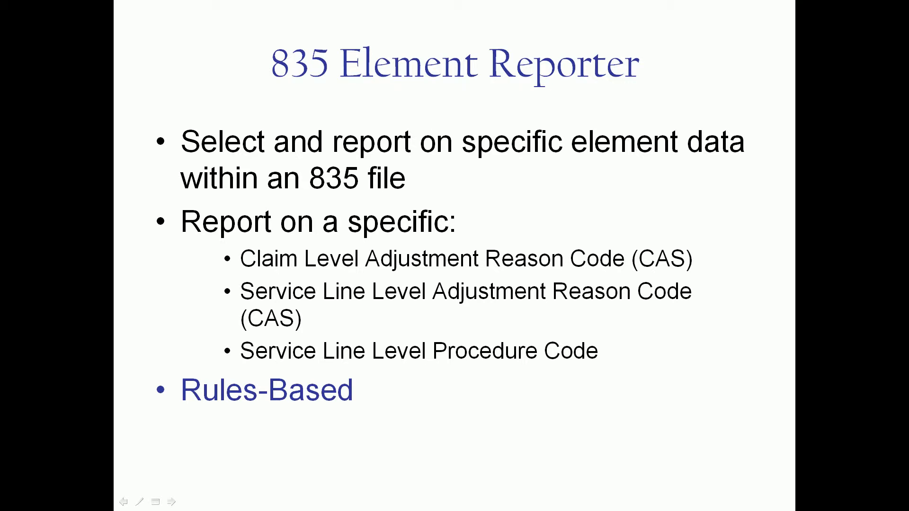
key(Right)
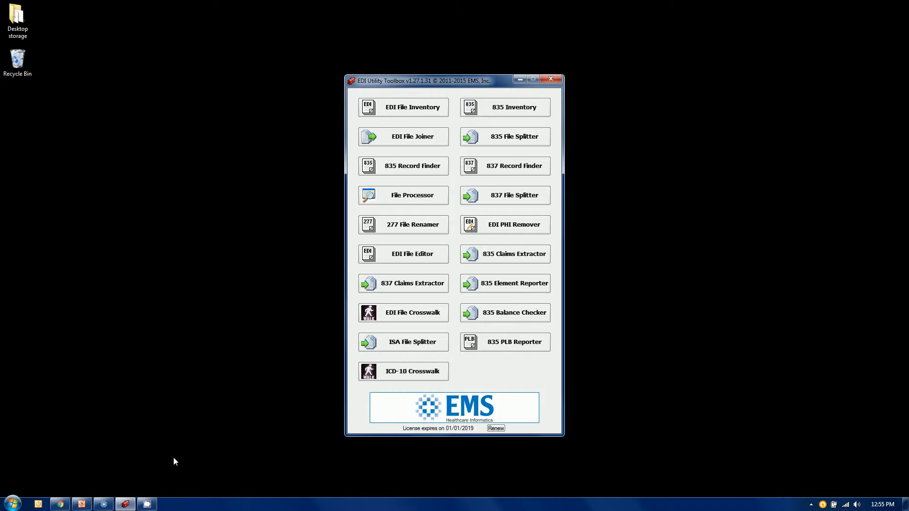
Step: Switch to Response File Reader and examine the claim adjustment amounts and descriptions across the listed 835 claims, selecting the first claim
click(104, 506)
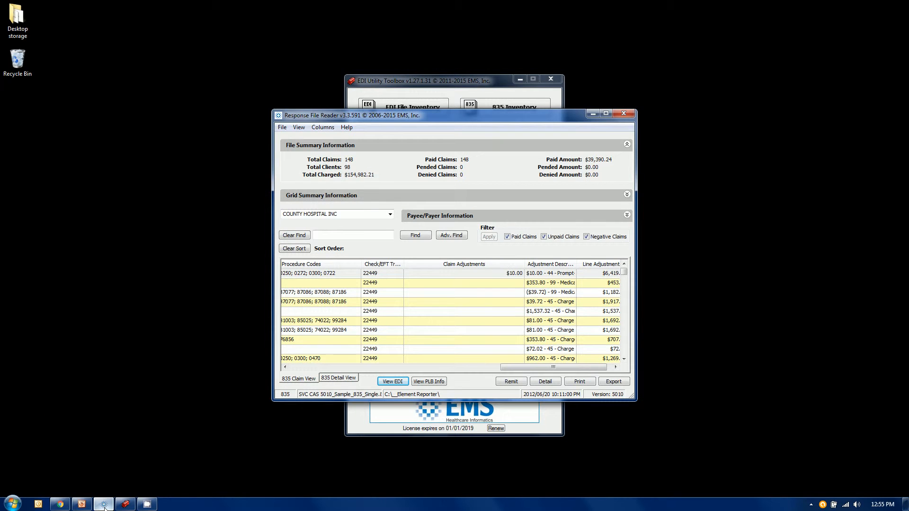
drag(531, 369, 320, 369)
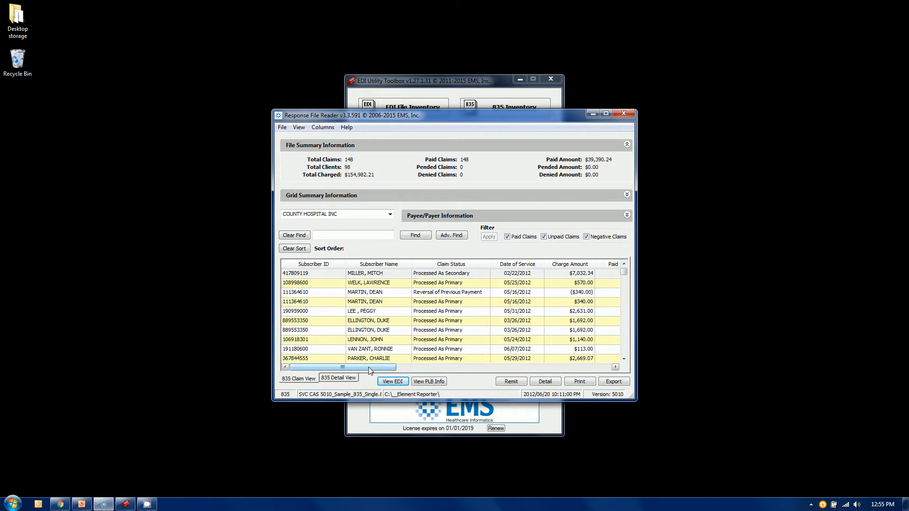
drag(369, 368, 597, 362)
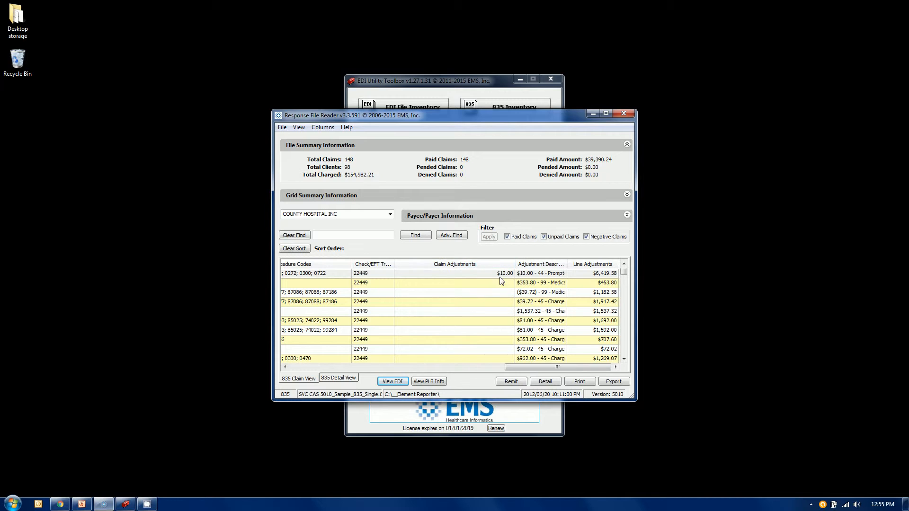
click(488, 275)
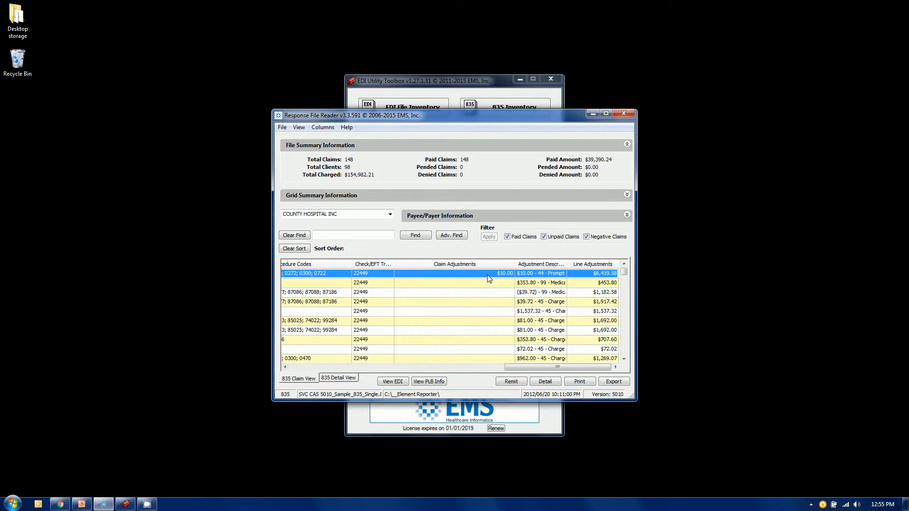
click(625, 314)
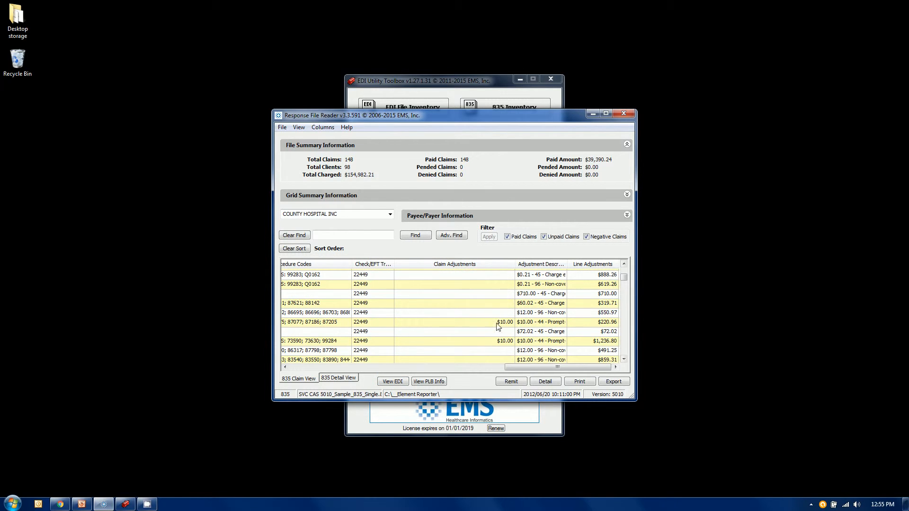
click(625, 270)
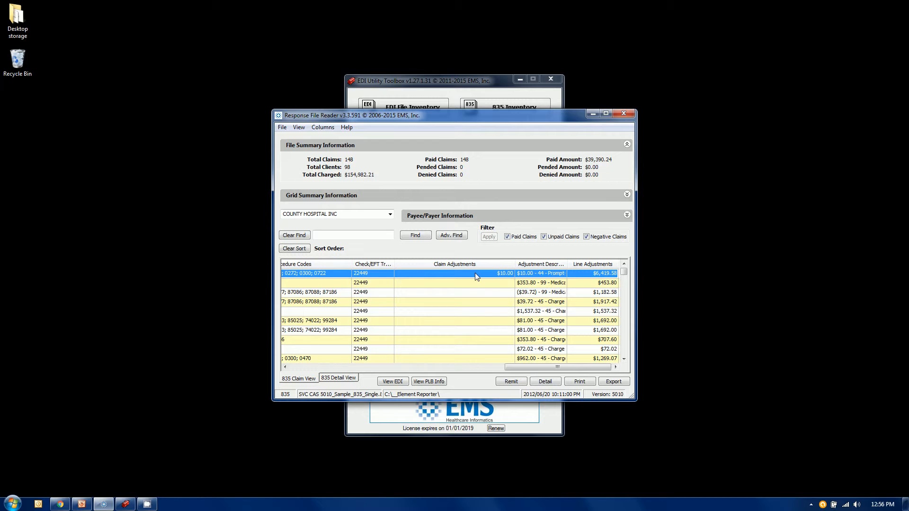
Step: Examine the raw EDI segments of the selected claim, including its CAS segments, and put the file reader away
click(392, 382)
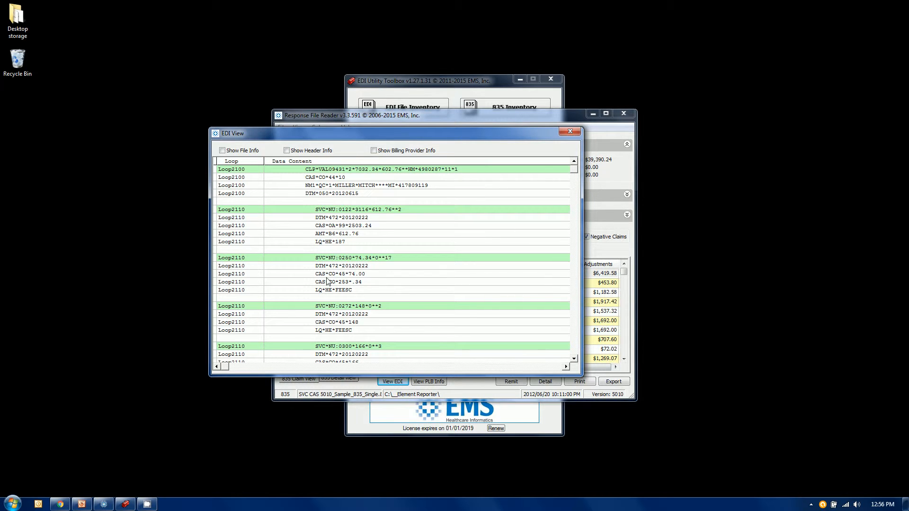
click(571, 133)
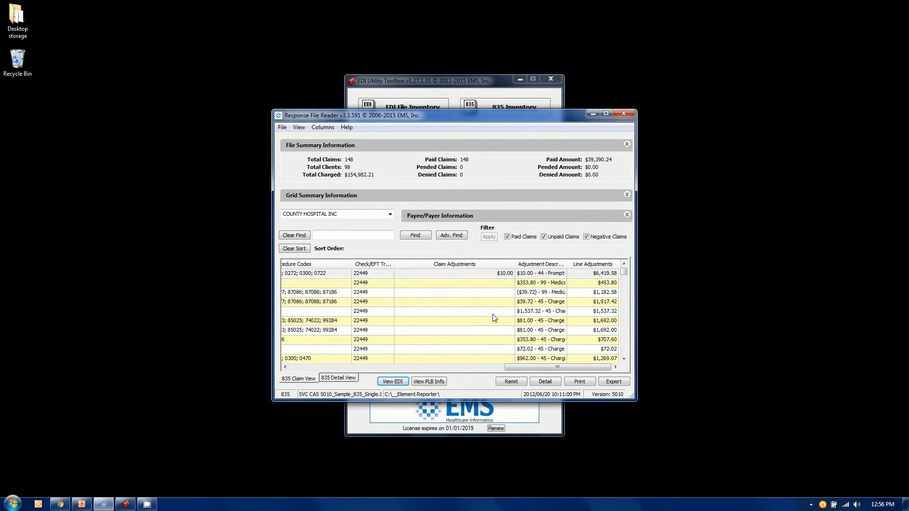
click(593, 115)
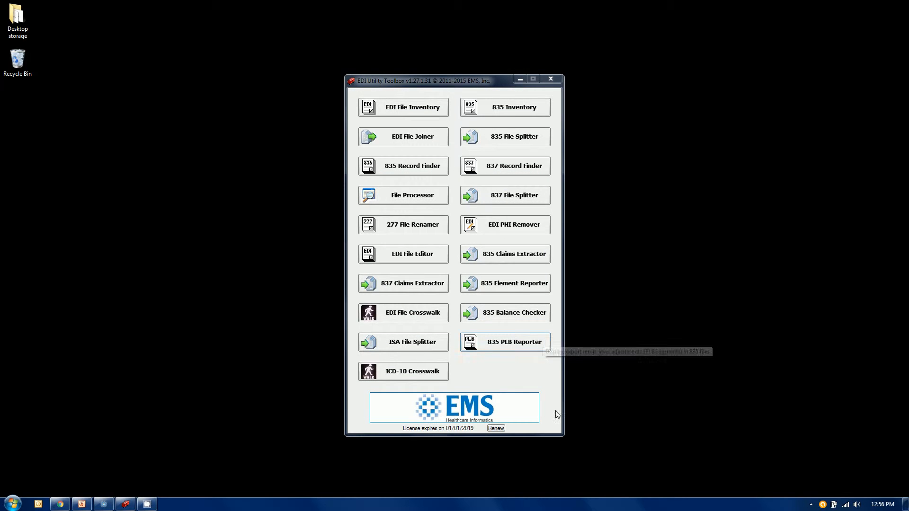
Step: Start the 835 Element Reporter with the file SVC CAS 5010_Sample_835_Single.835 and minimize the toolbox window
click(499, 283)
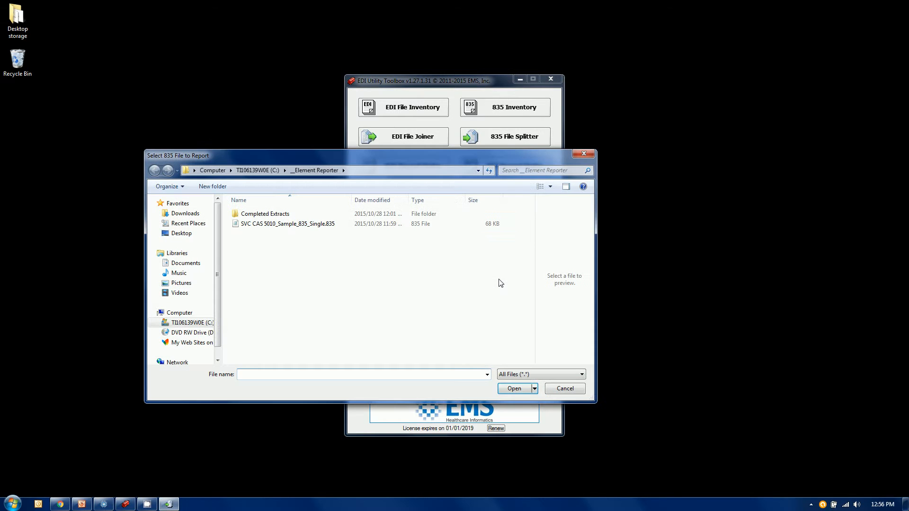
click(294, 229)
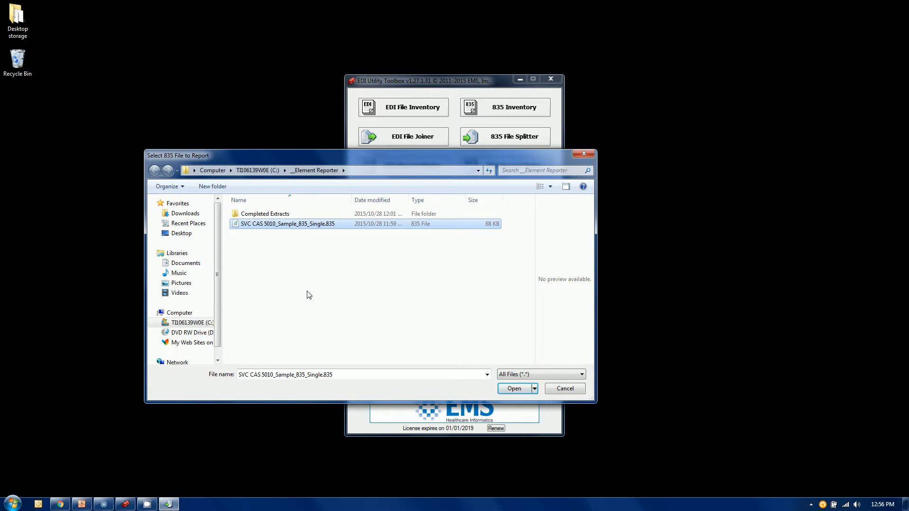
click(515, 389)
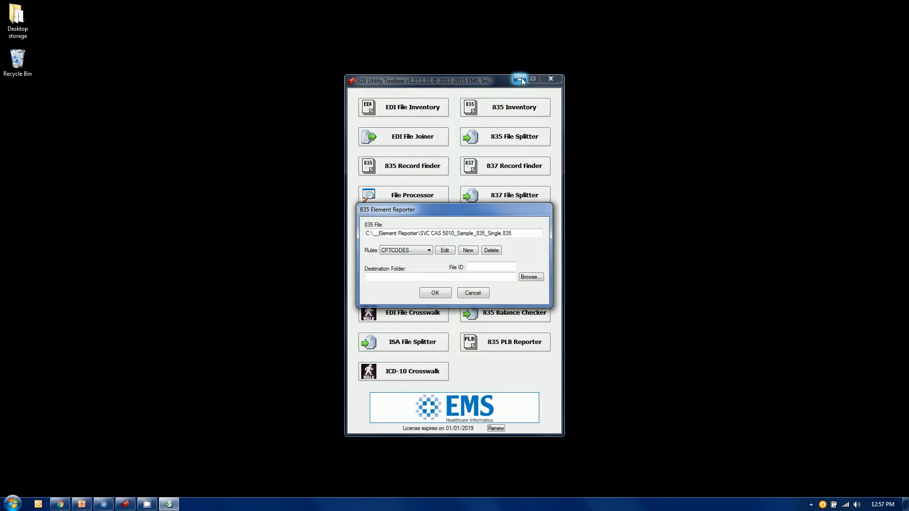
click(521, 78)
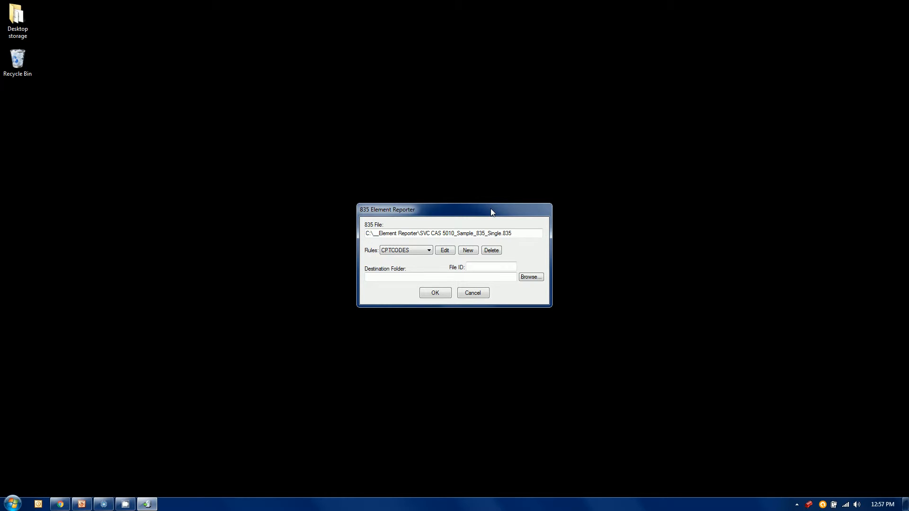
click(394, 251)
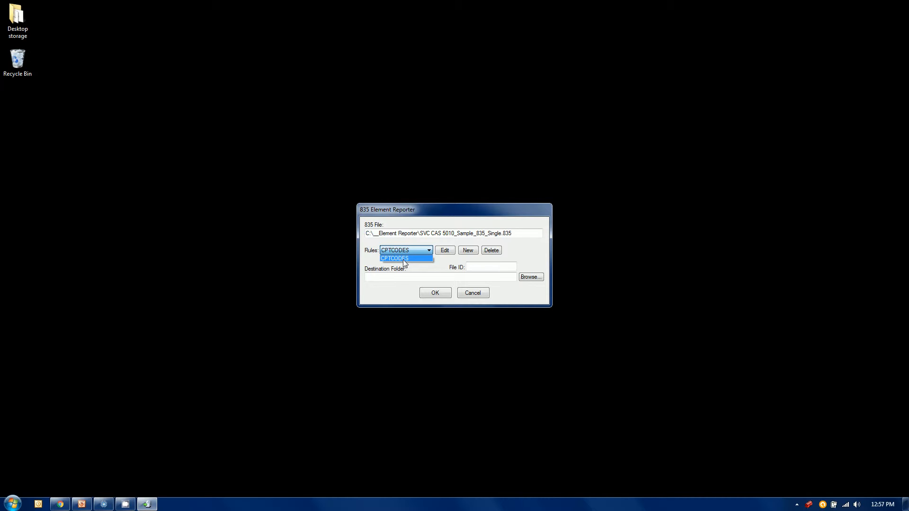
click(426, 265)
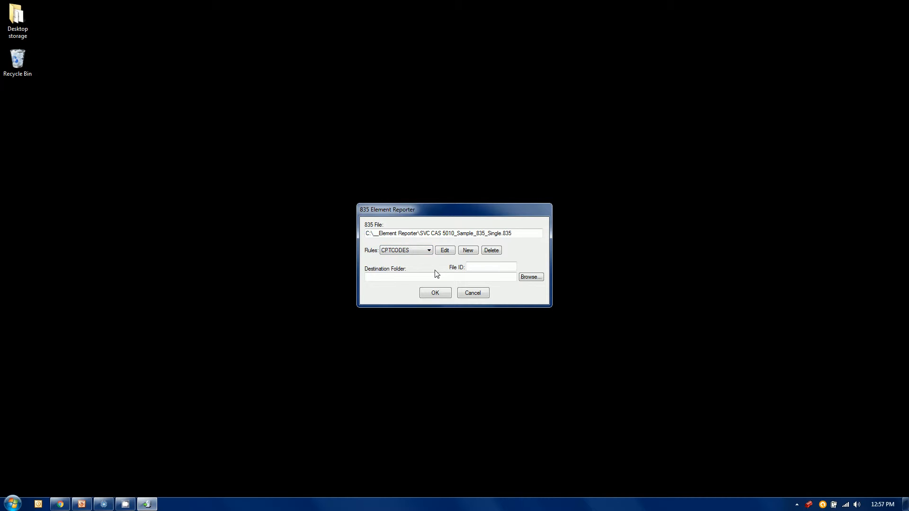
click(407, 252)
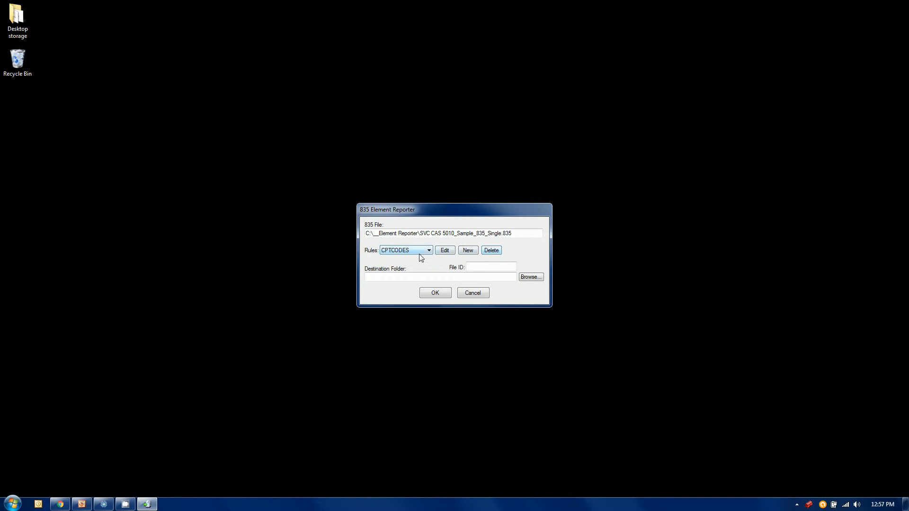
Step: Create a new rule set named CAS44
click(468, 250)
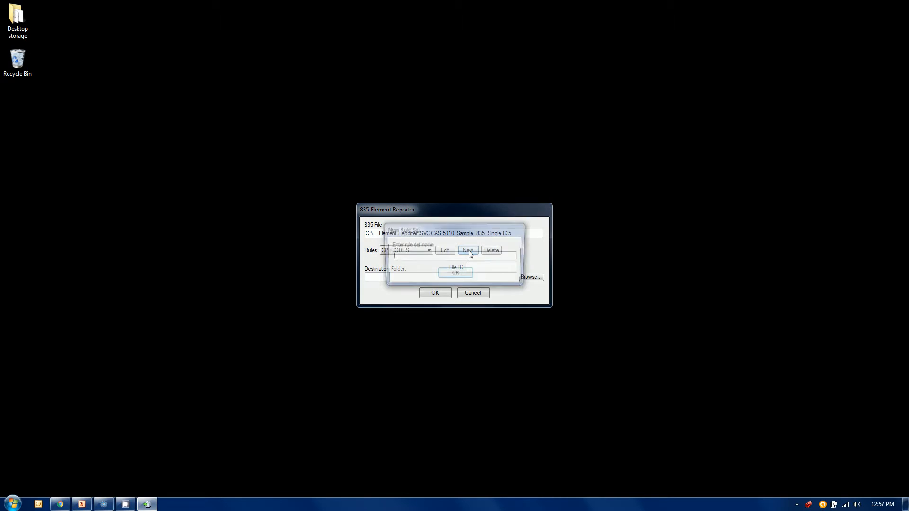
text(CAS44)
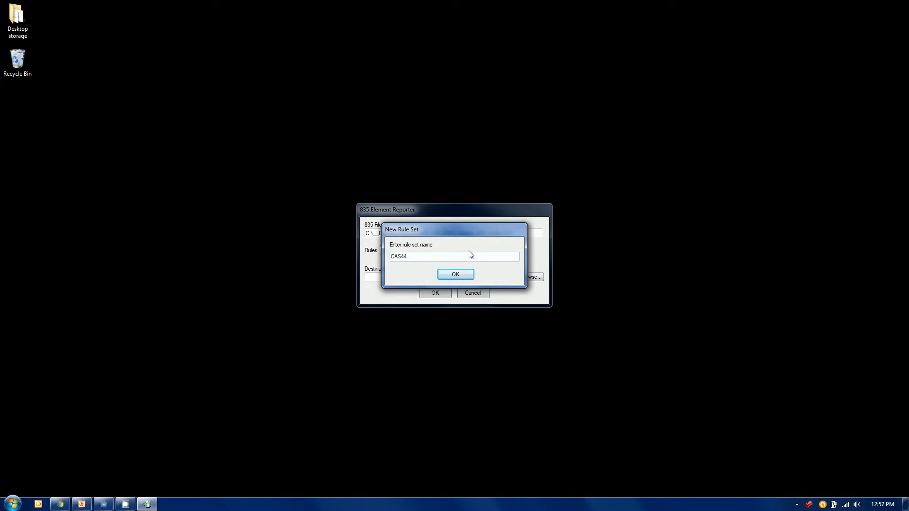
click(455, 274)
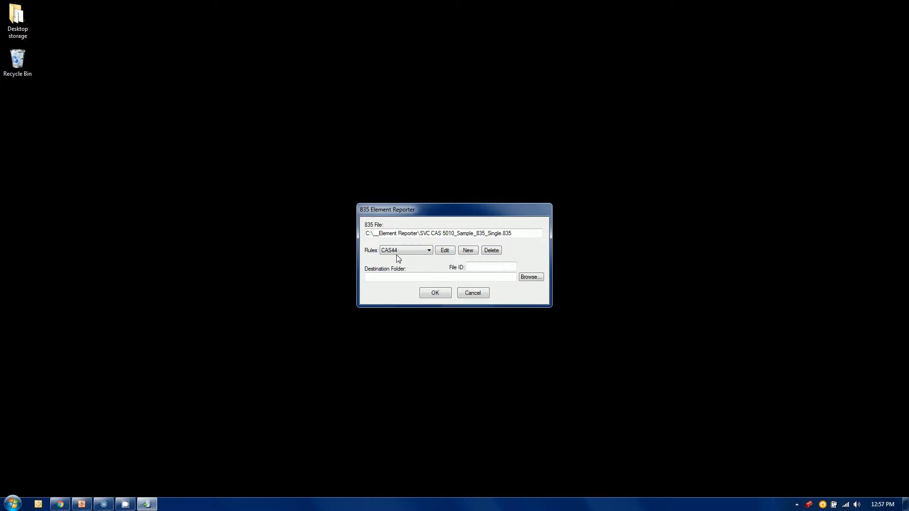
Step: Edit the CAS44 rule set, choosing Claim Adjustment as the report type and String as the comparison for a new rule
click(443, 255)
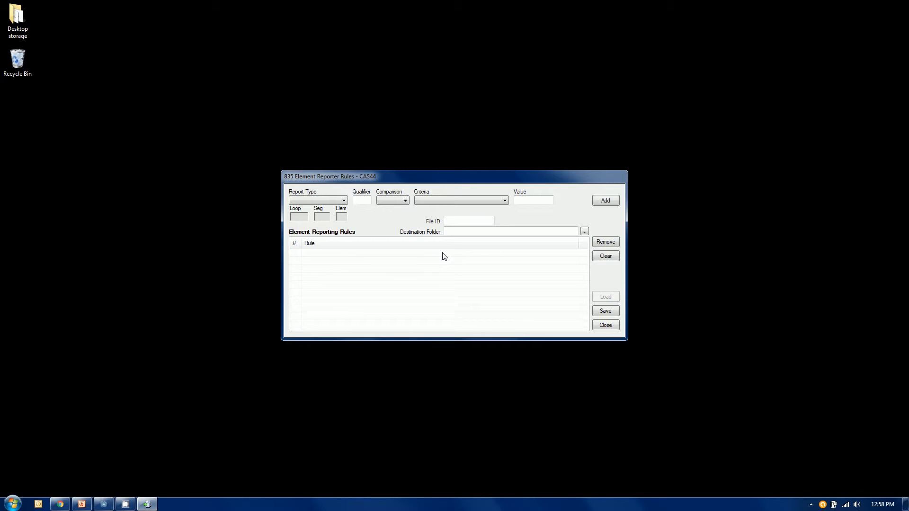
click(344, 202)
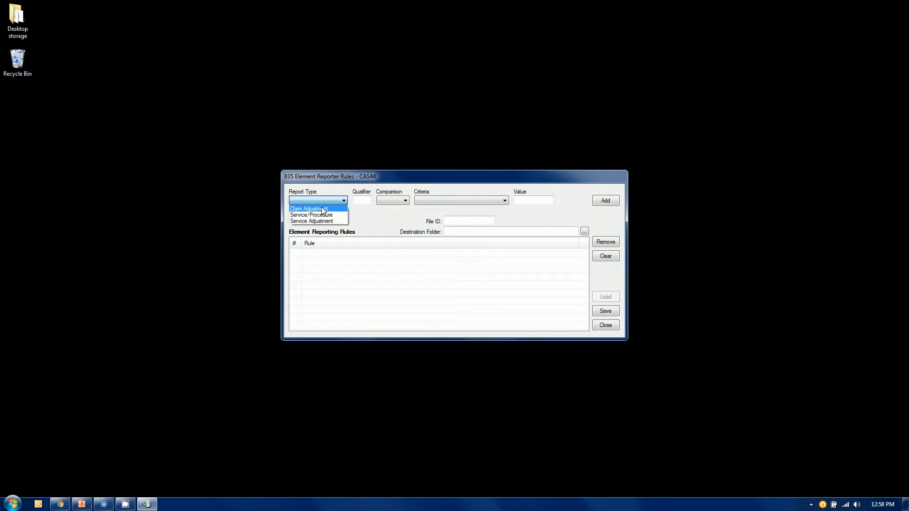
click(323, 210)
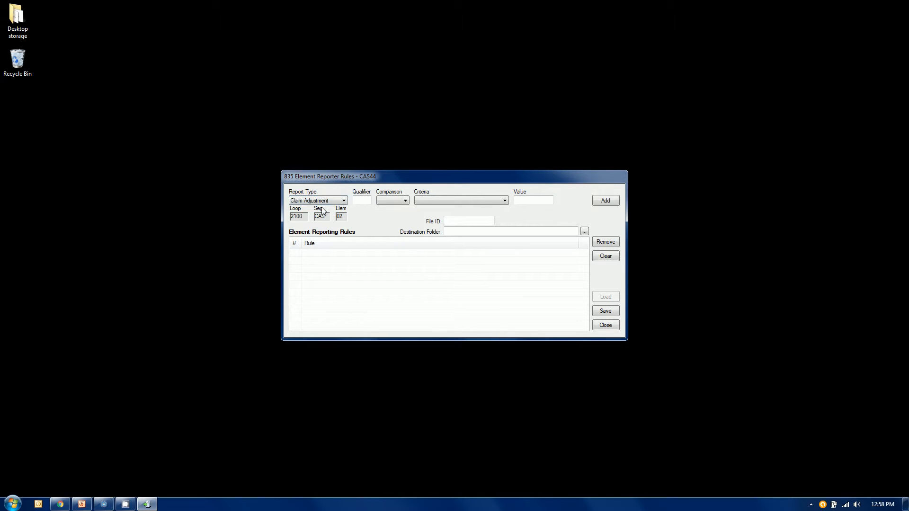
click(360, 199)
click(402, 202)
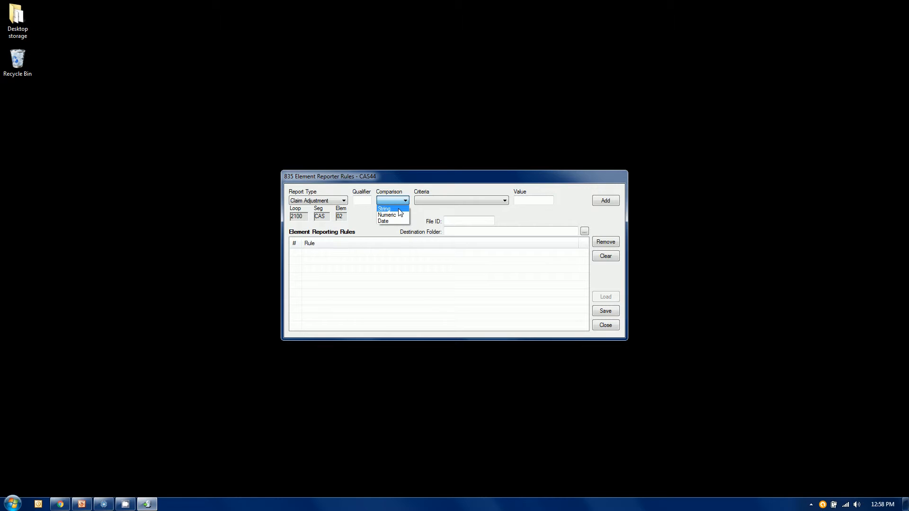
click(400, 213)
Step: Set the rule's criteria to Equals and its value to 44
click(433, 201)
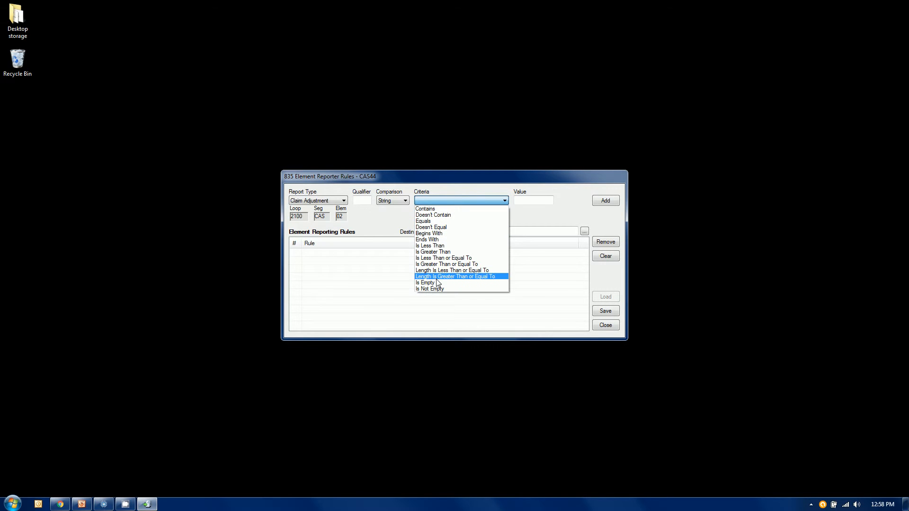
click(443, 211)
click(523, 201)
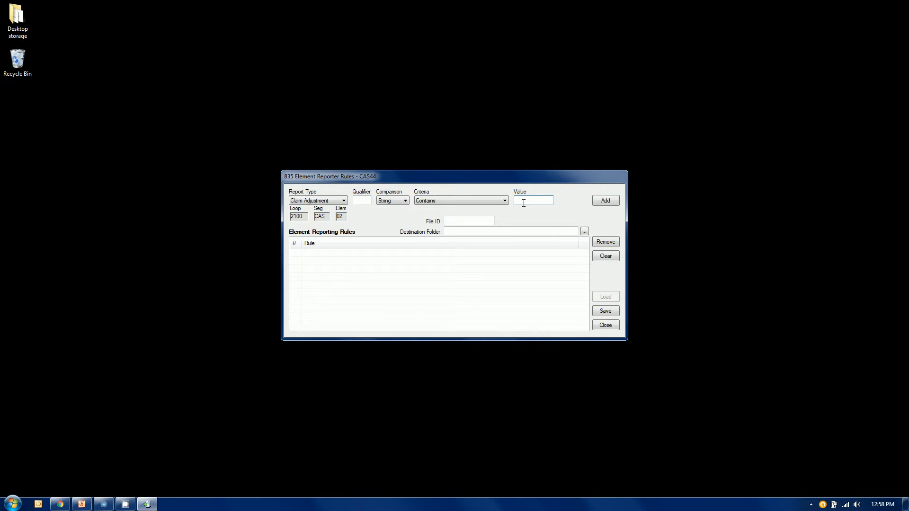
text(44)
click(457, 201)
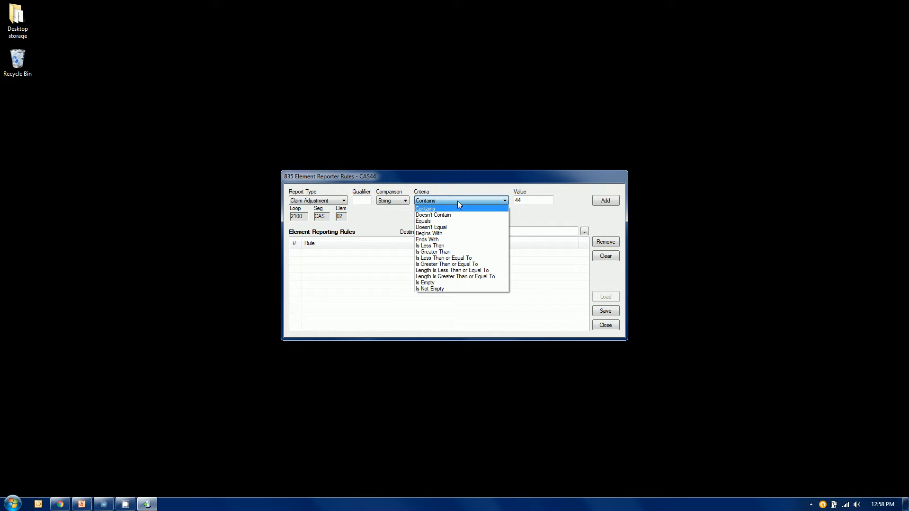
click(453, 221)
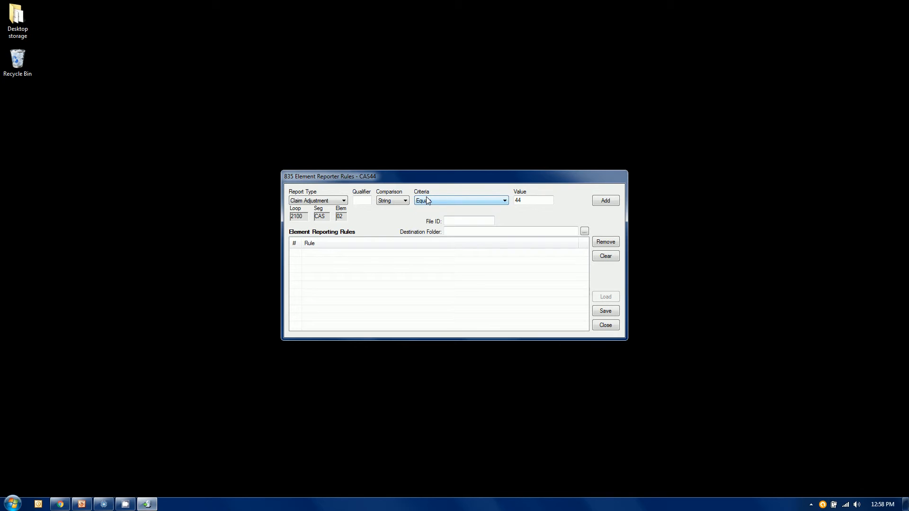
Step: Add the defined rule to the CAS44 rule set and close the rule editor
click(605, 201)
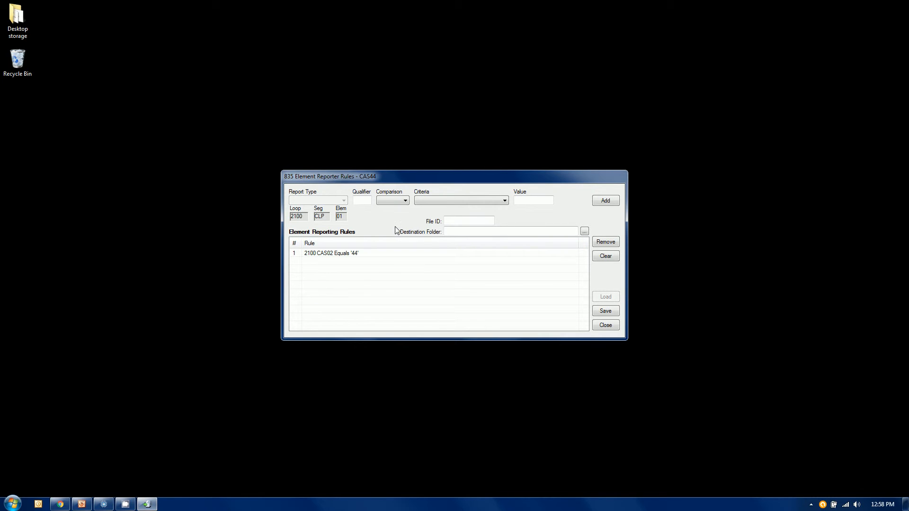
click(478, 231)
click(610, 325)
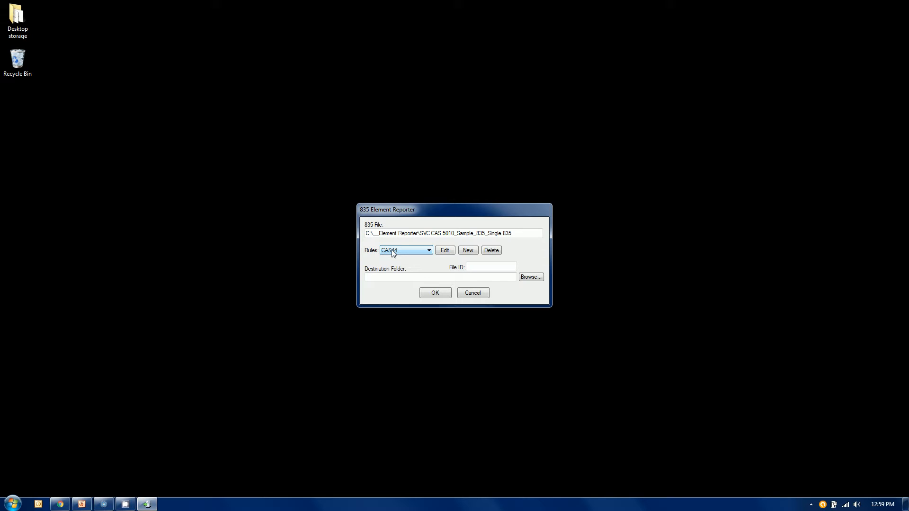
Step: Run the CAS44 report with the file ID and destination folder left blank, then close the report and exit the reporter
click(475, 268)
click(457, 277)
click(479, 268)
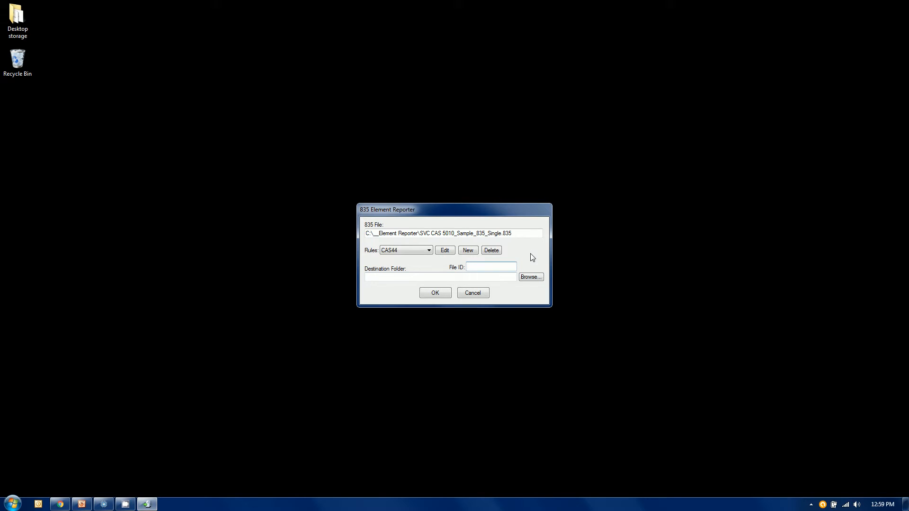
click(439, 294)
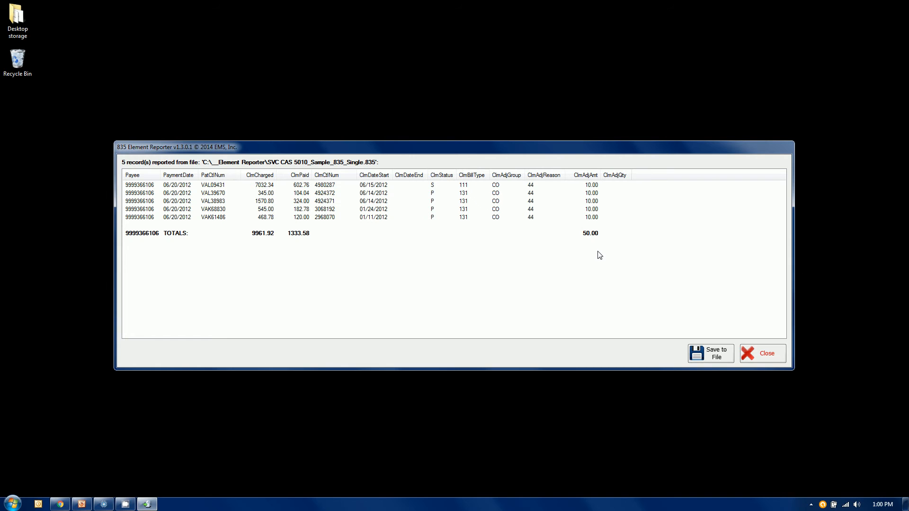
click(766, 356)
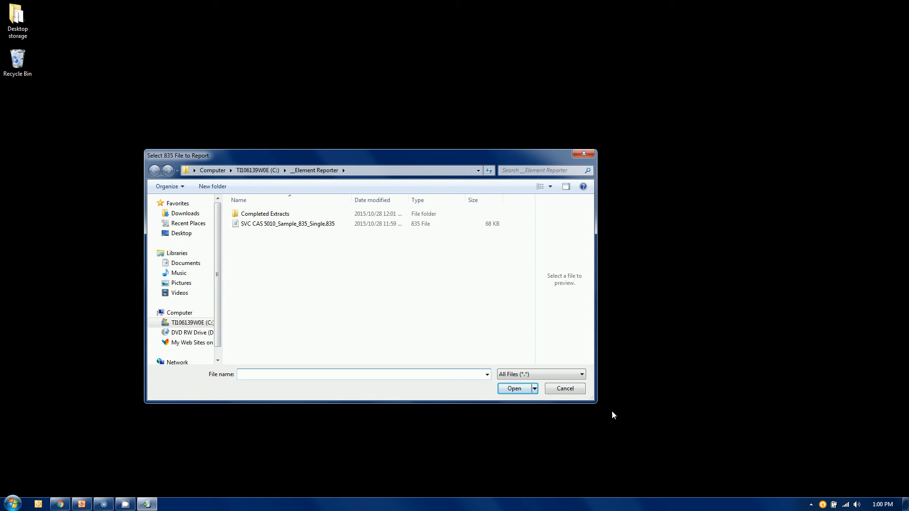
click(565, 389)
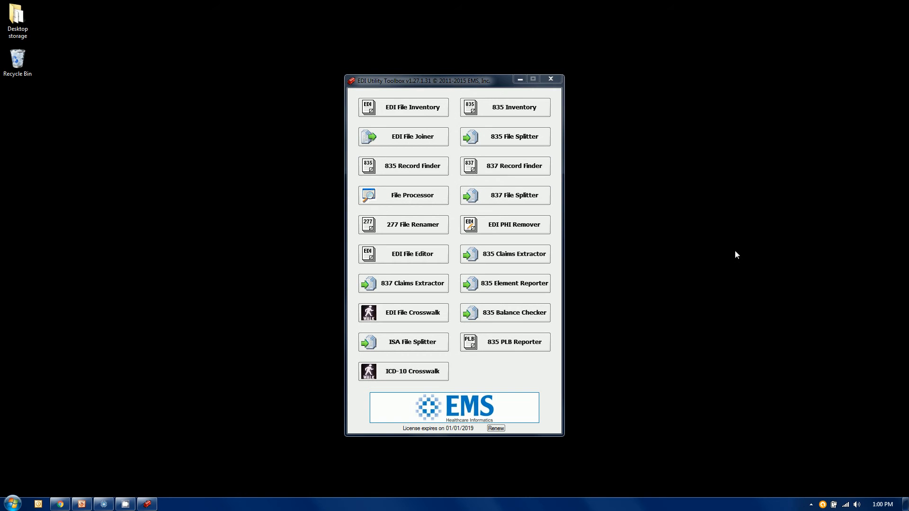
Step: Restart the 835 Element Reporter with the file SVC CAS 5010_Sample_835_Single.835
click(470, 280)
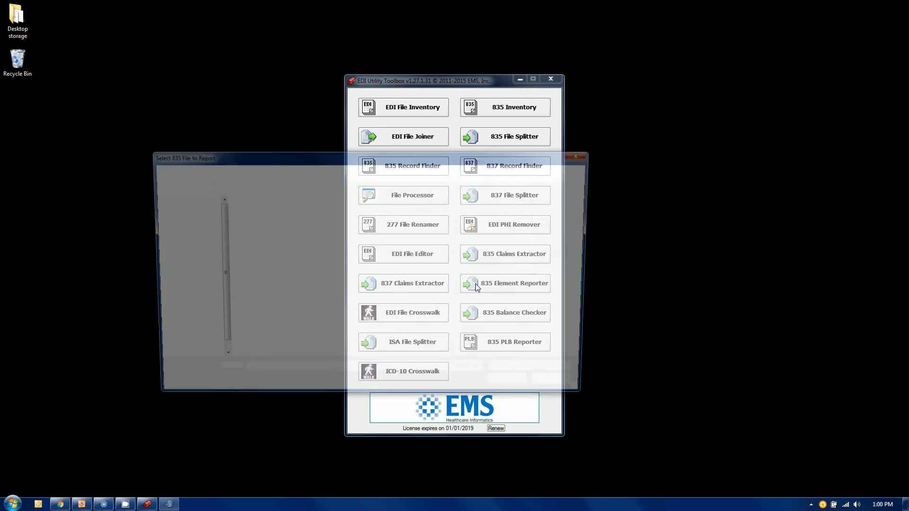
click(261, 226)
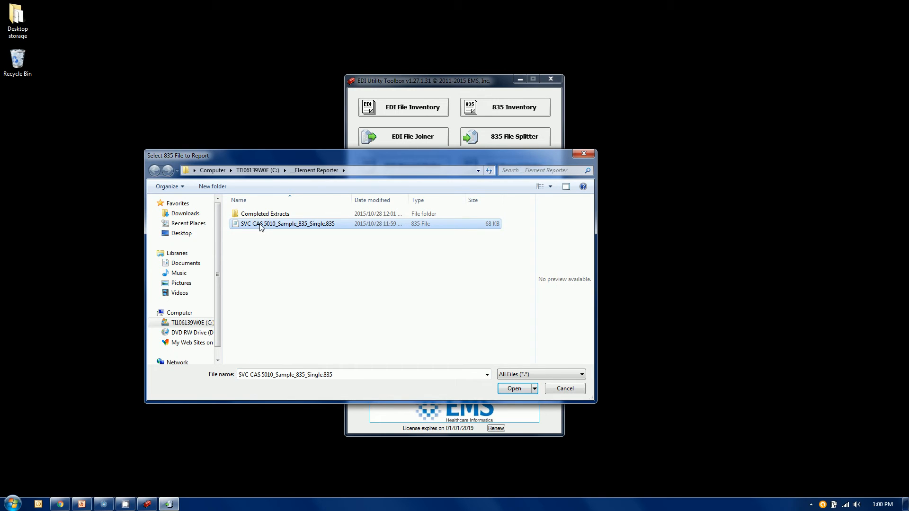
click(507, 389)
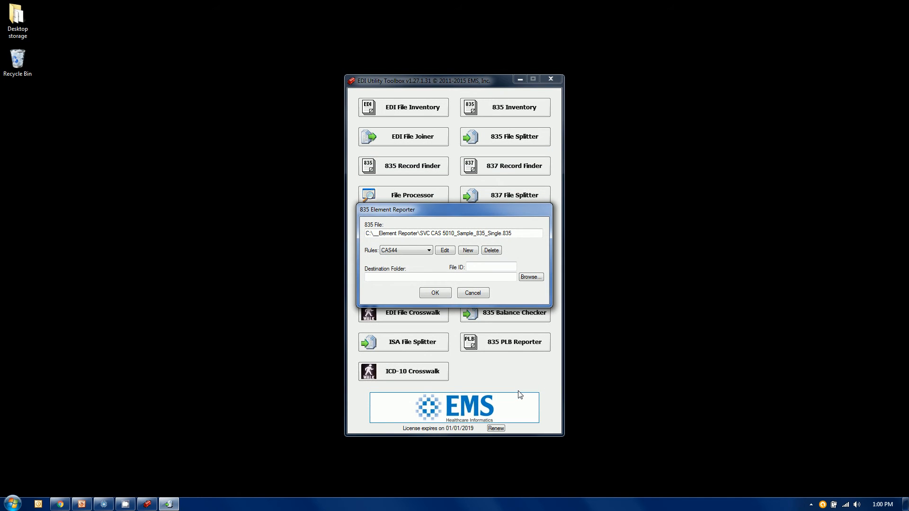
Step: Select the CPTCODES rule set and review its reporting rules in the rule editor
click(413, 251)
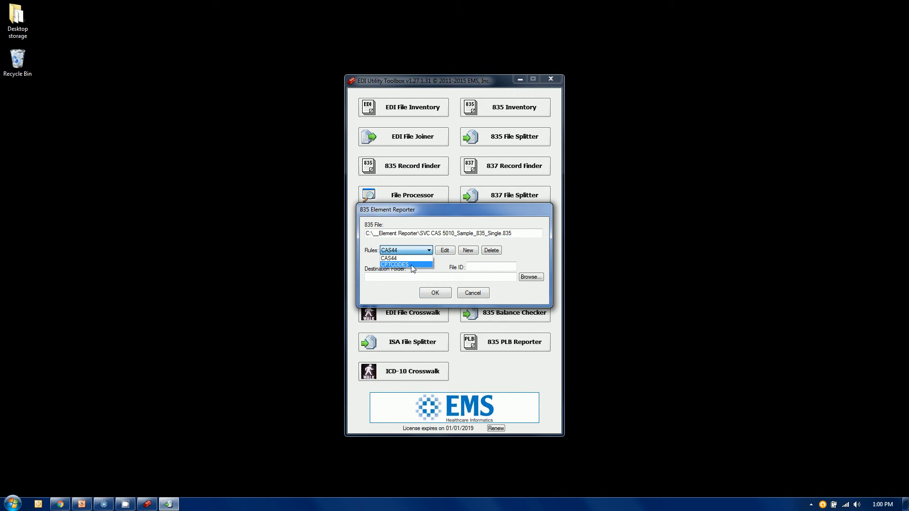
click(412, 266)
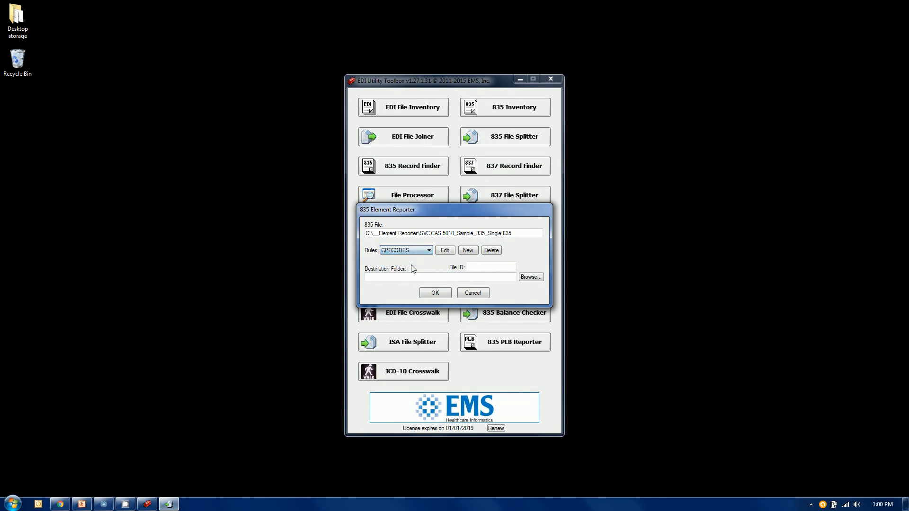
click(446, 251)
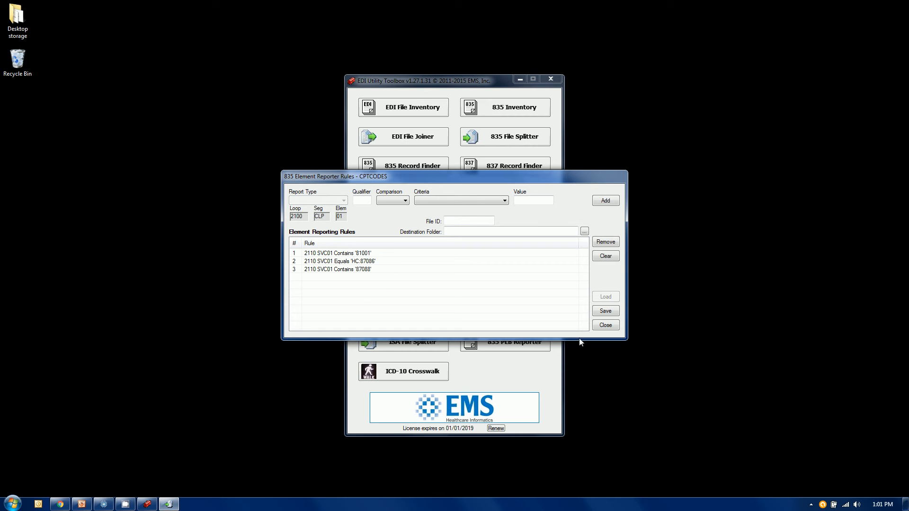
click(607, 327)
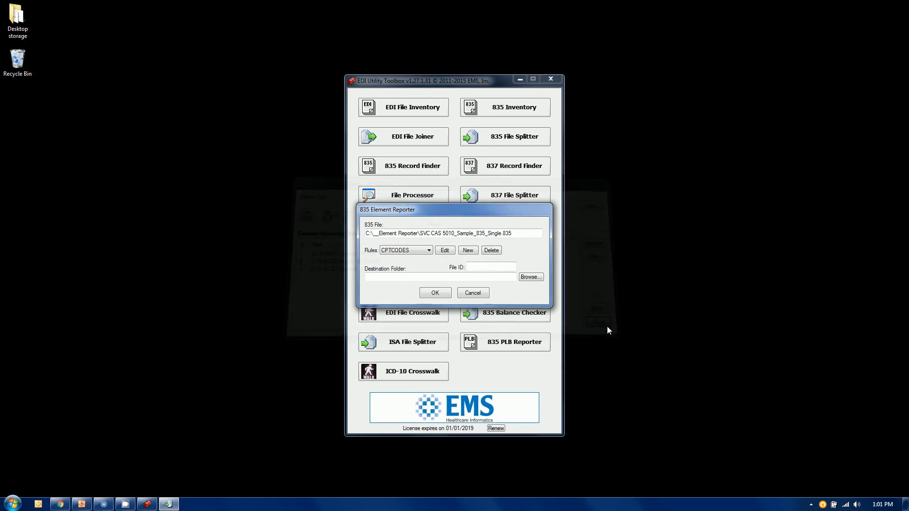
Step: Run the CPTCODES report, save its records to the Desktop as a text file named test, and exit the reporter
click(440, 296)
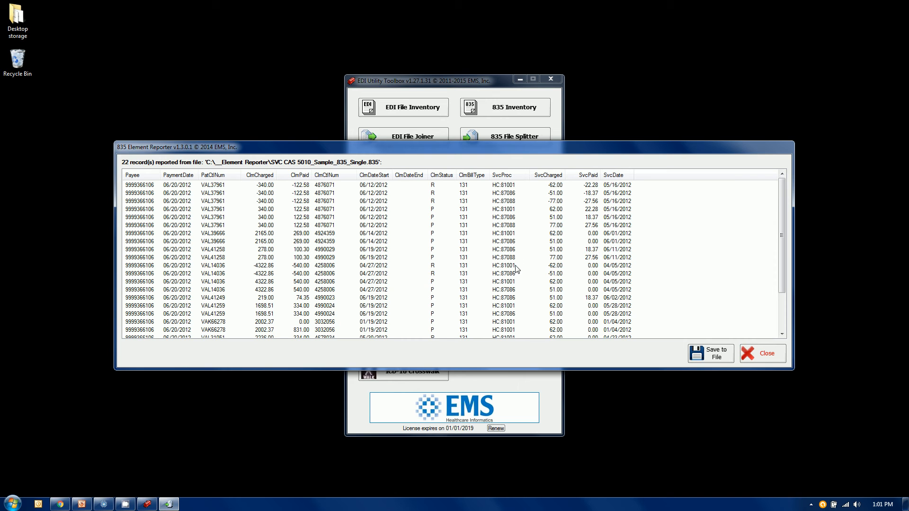
drag(782, 261, 779, 300)
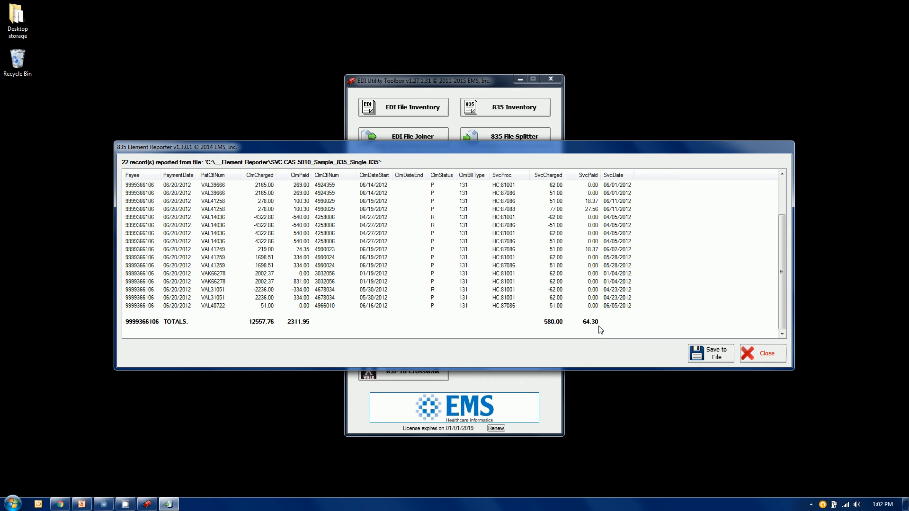
click(711, 358)
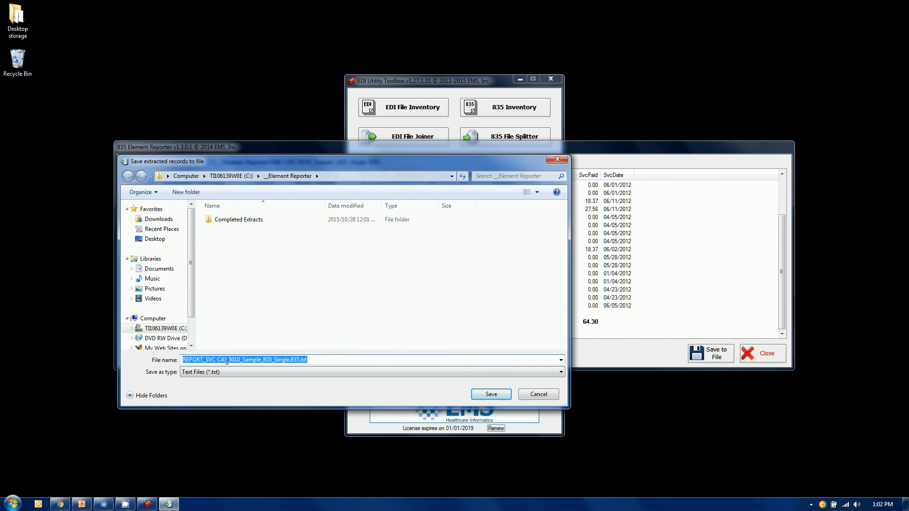
click(154, 238)
click(299, 360)
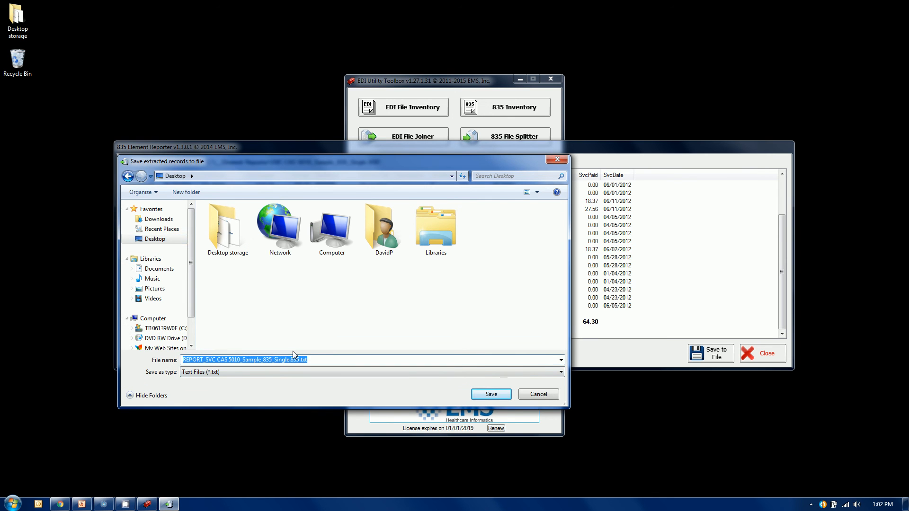
text(test)
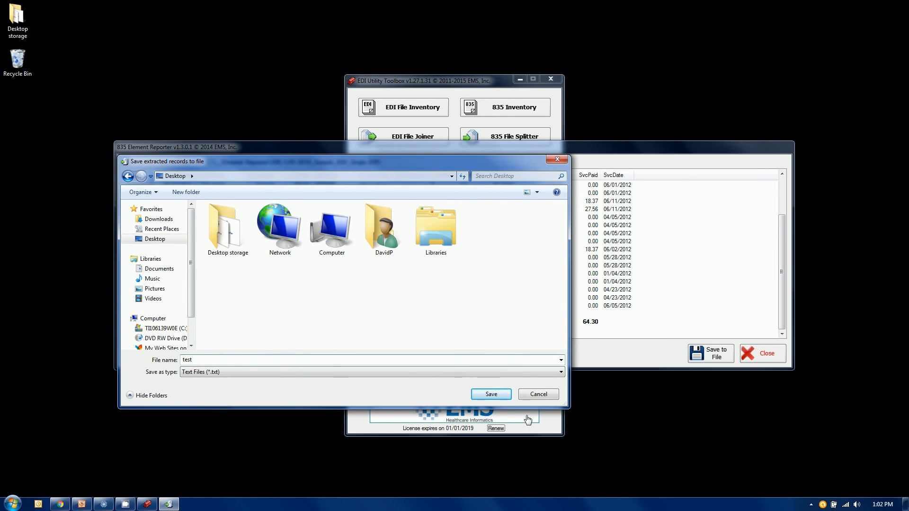
click(503, 397)
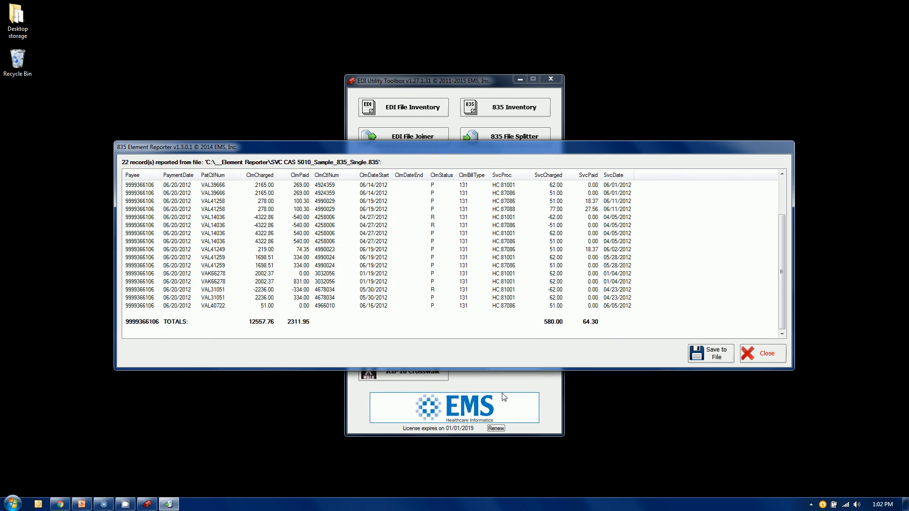
click(768, 353)
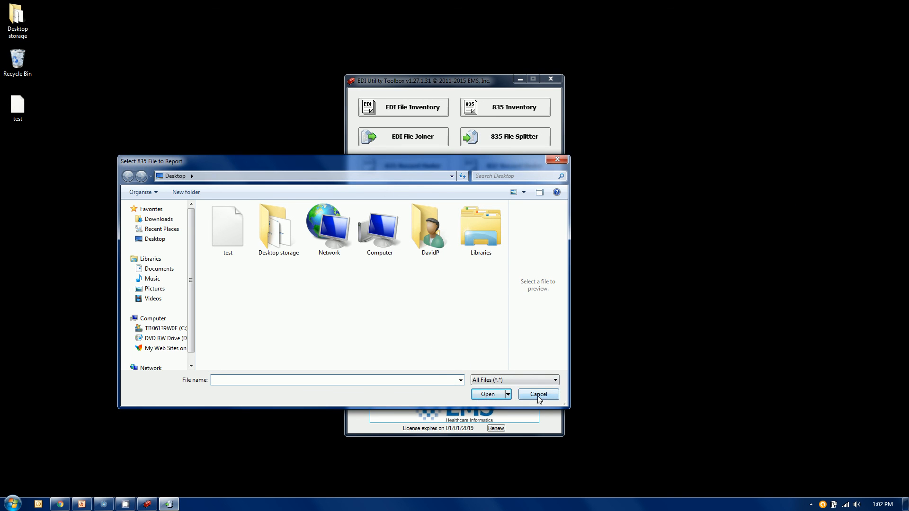
click(538, 395)
Step: Open the saved test file from the desktop in Notepad, examine the exported records, and close it
click(19, 106)
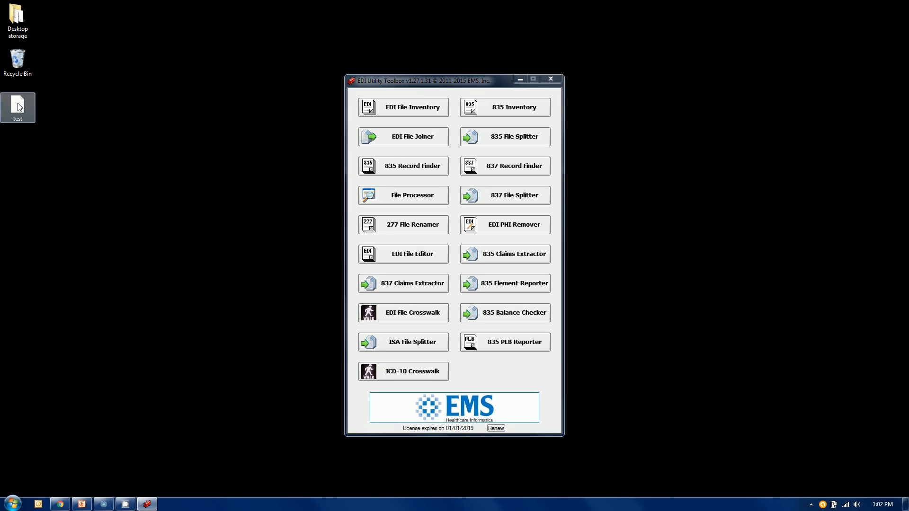
double_click(20, 106)
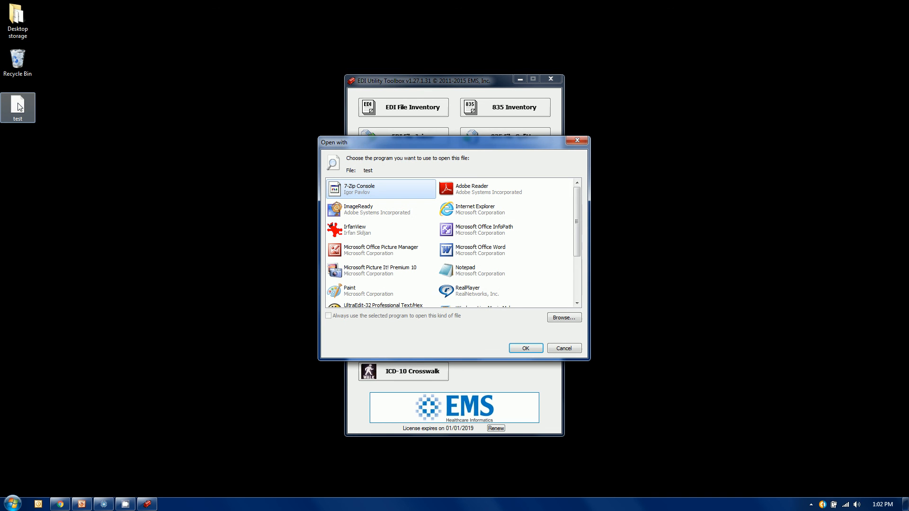
click(483, 272)
click(528, 347)
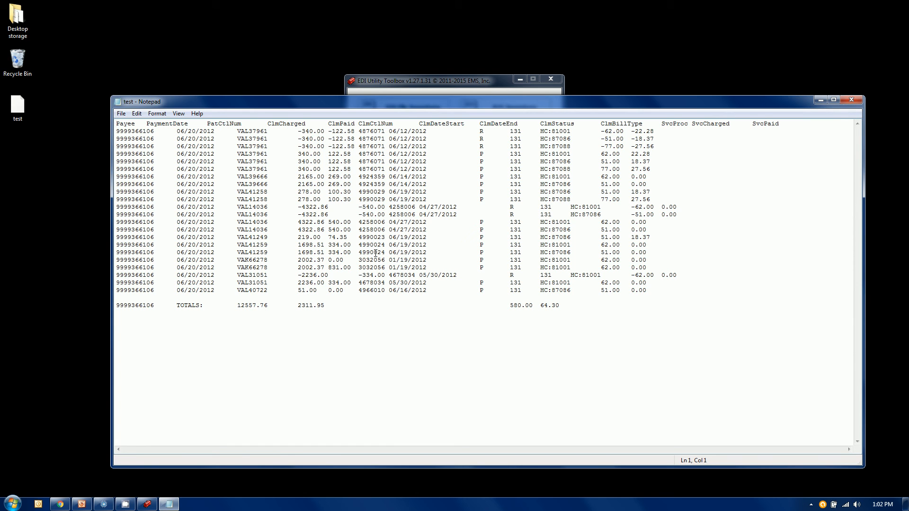
click(855, 101)
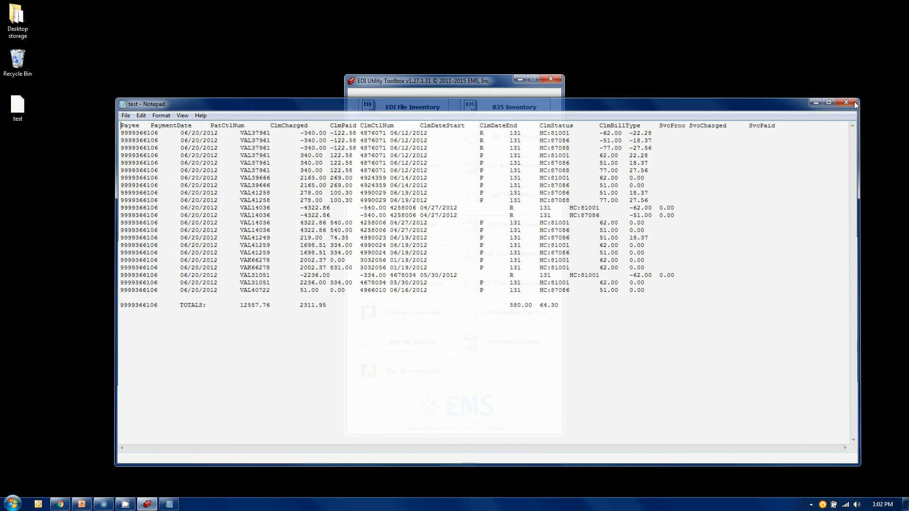